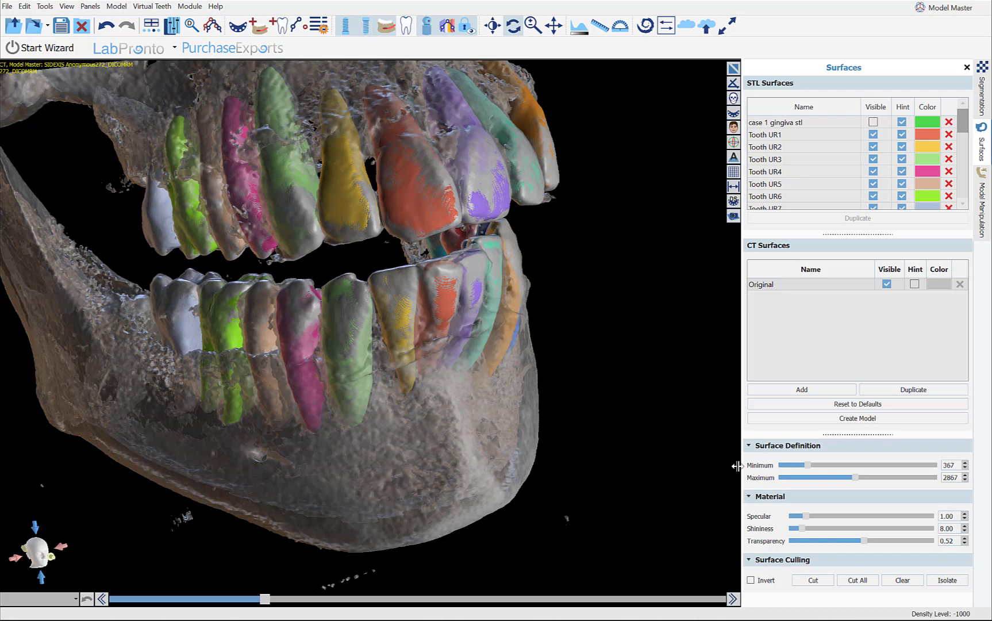
- Hide the original CT surface and examine the segmented tooth surfaces in 3D from other angles
click(886, 284)
drag(590, 305, 675, 265)
drag(311, 363, 343, 354)
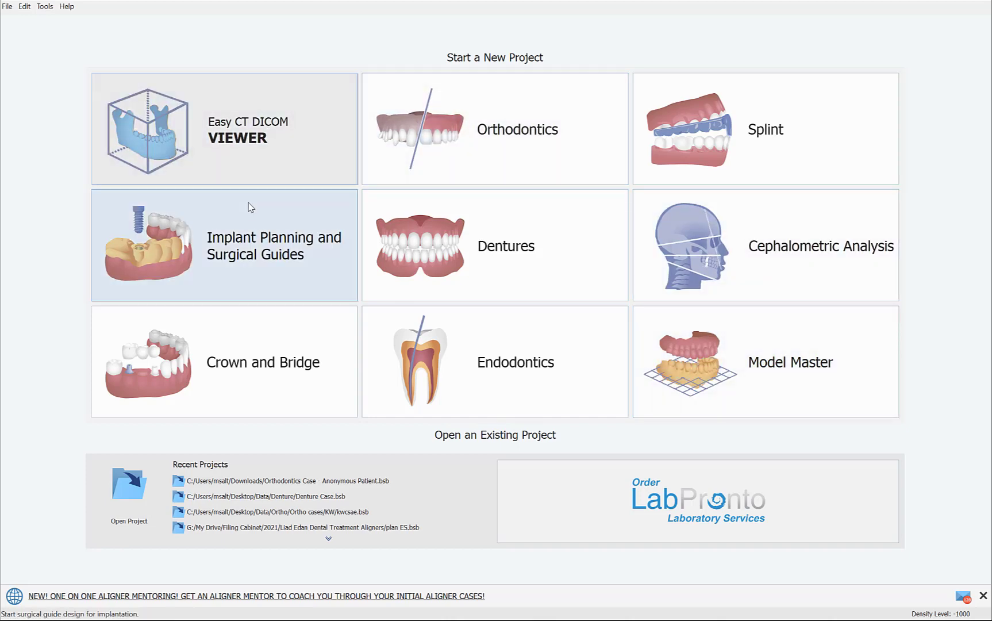
- Start an implant planning and surgical guide project from the patient CT scan case 1 dicom.zip, loading its series at maximum quality
click(259, 263)
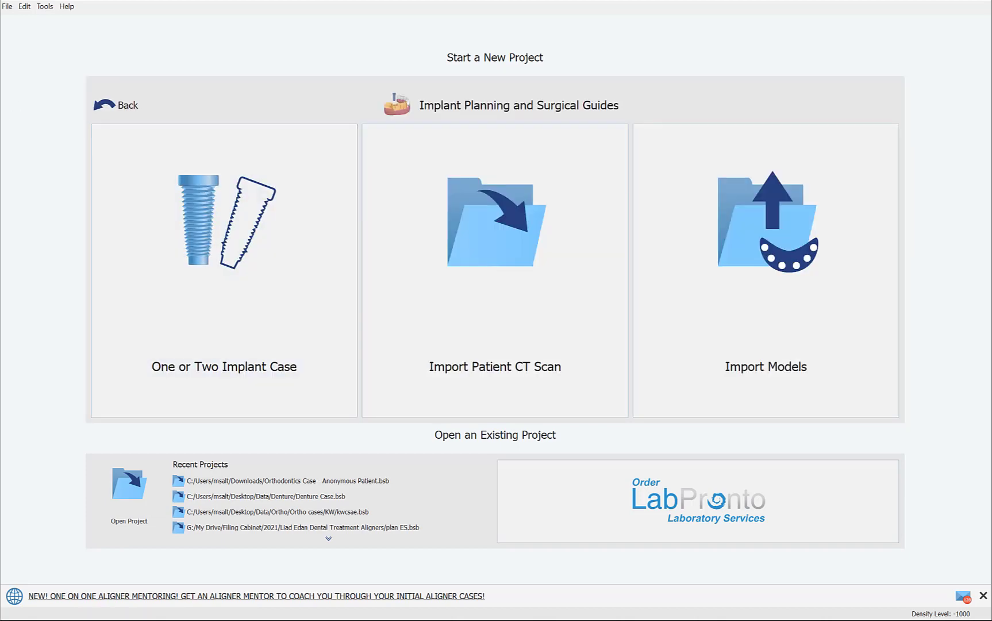
click(444, 343)
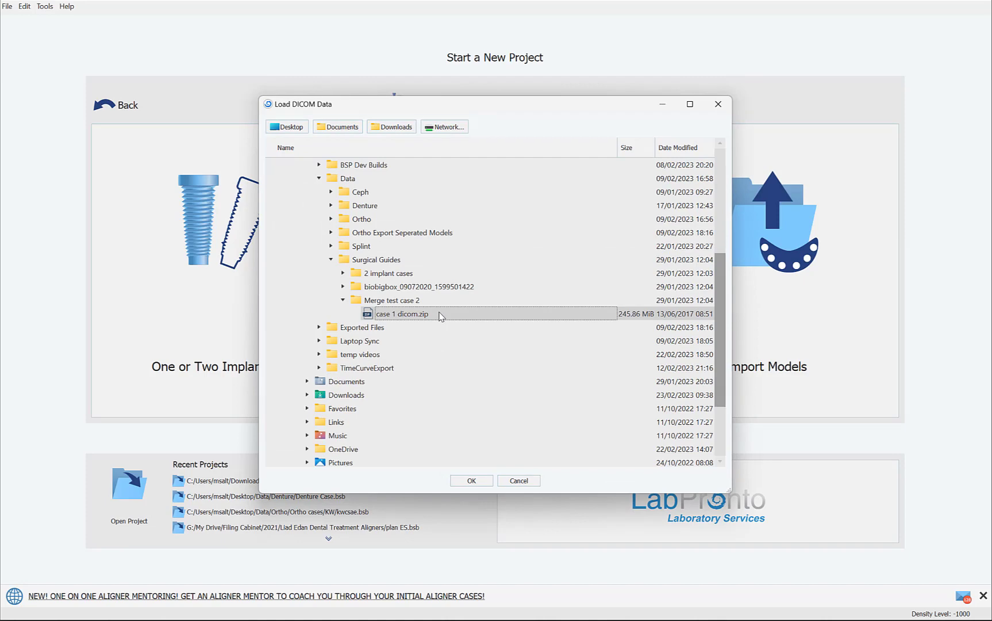
click(441, 316)
click(471, 482)
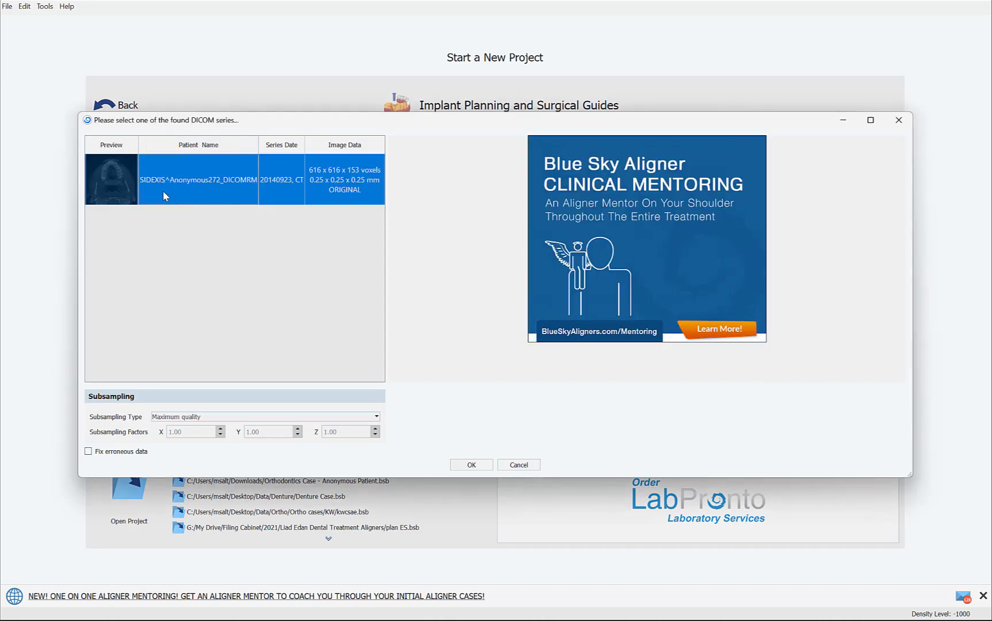
click(480, 467)
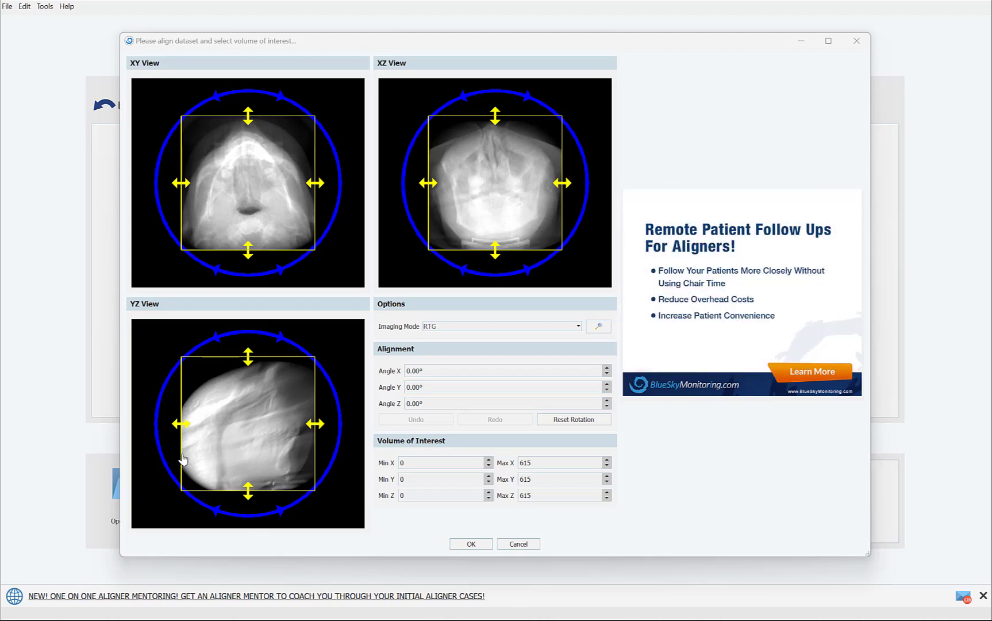
- Crop the scan's volume of interest to Max Y 447, Max Z 427 and Min Z 49, and load the dataset
drag(187, 457, 219, 454)
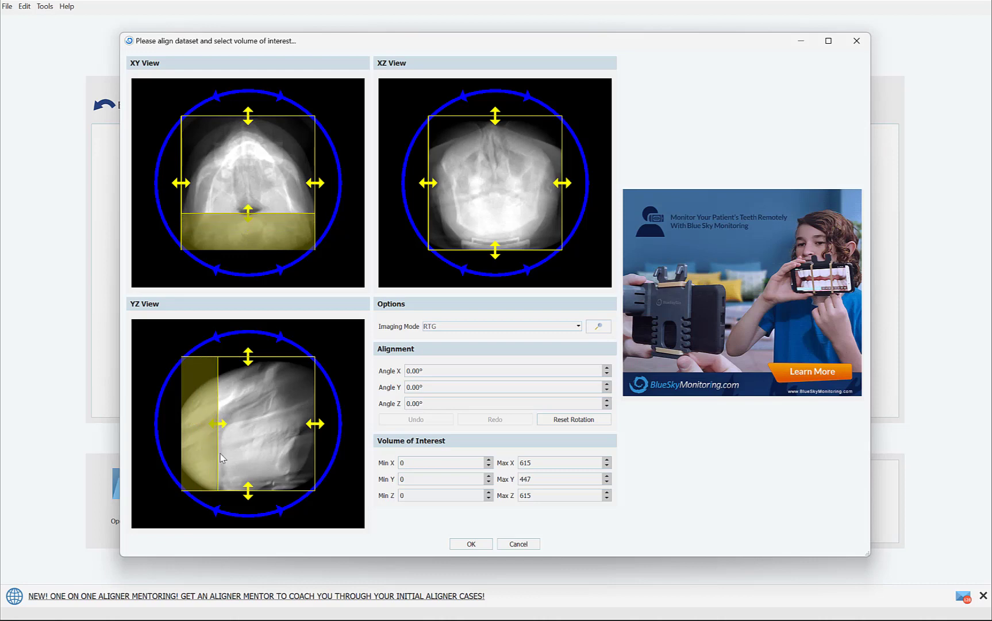
drag(273, 362, 280, 404)
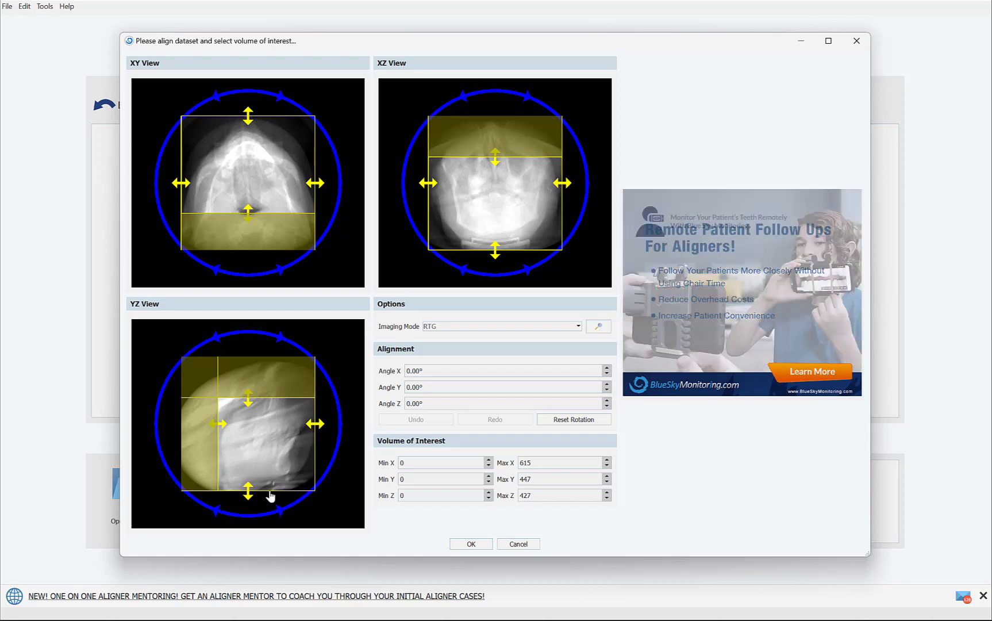
drag(277, 494, 270, 484)
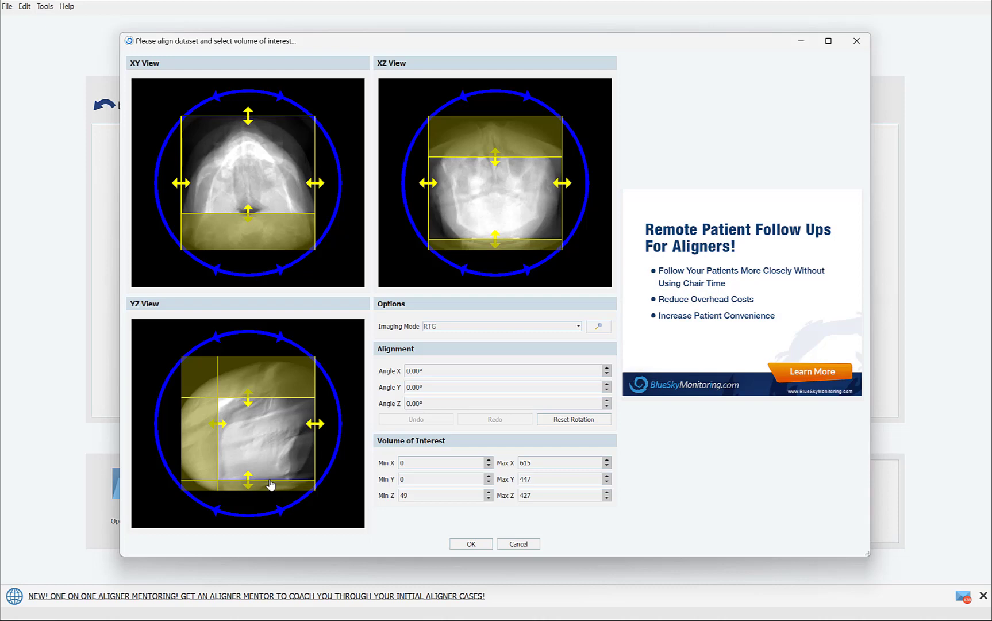
click(477, 547)
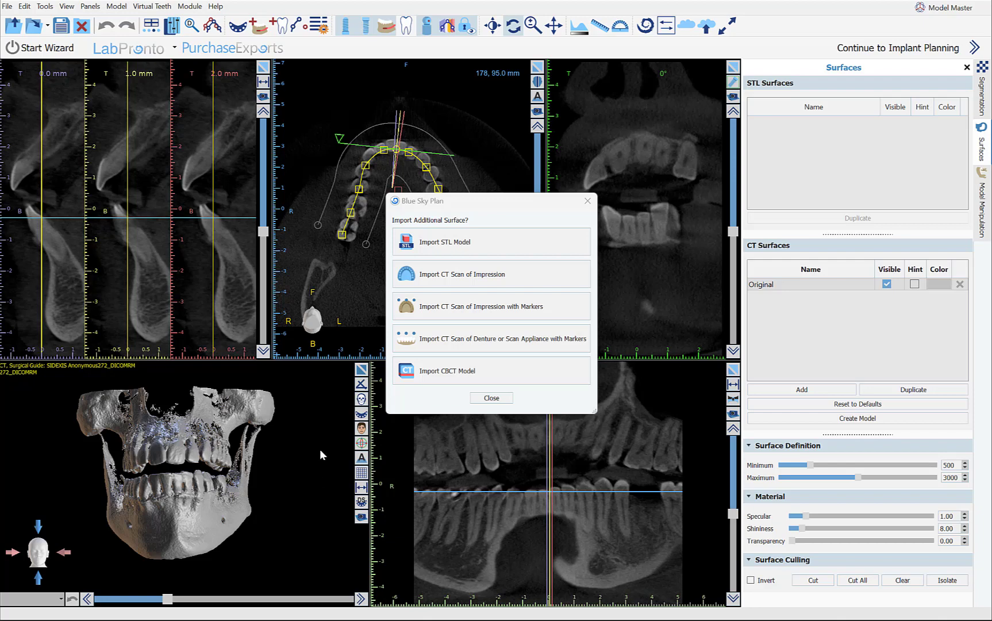
- Import the STL model case 1 gingiva stl.stl from the Merge test case 2 folder as a mandible model
click(471, 247)
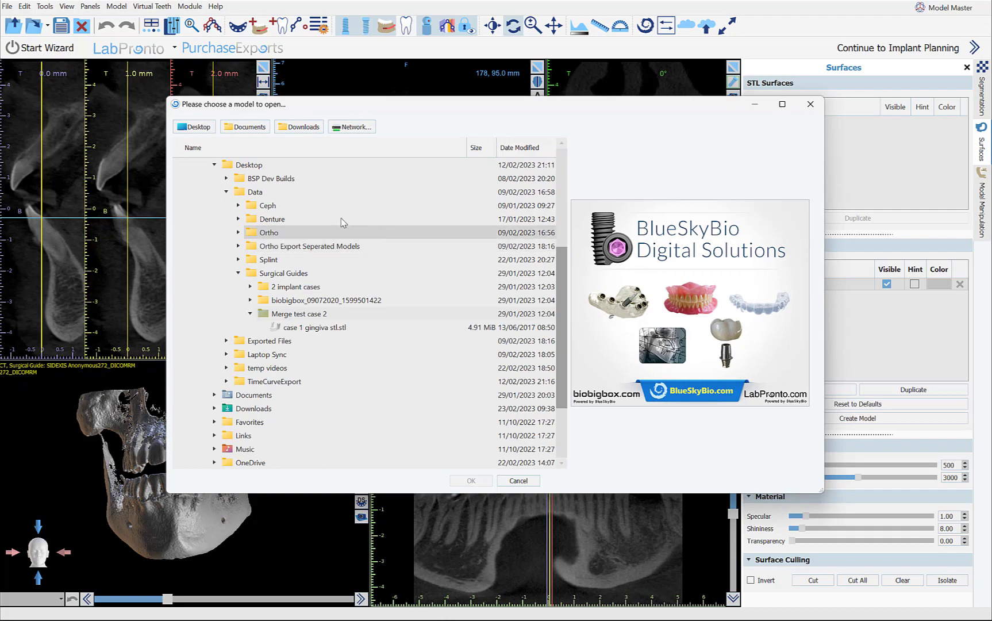
click(310, 328)
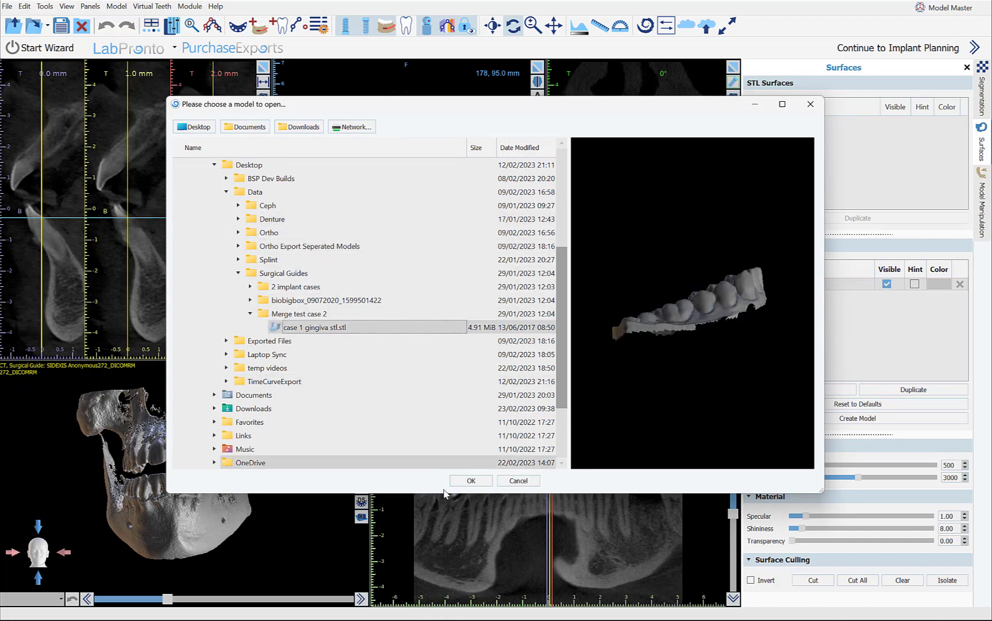
click(472, 480)
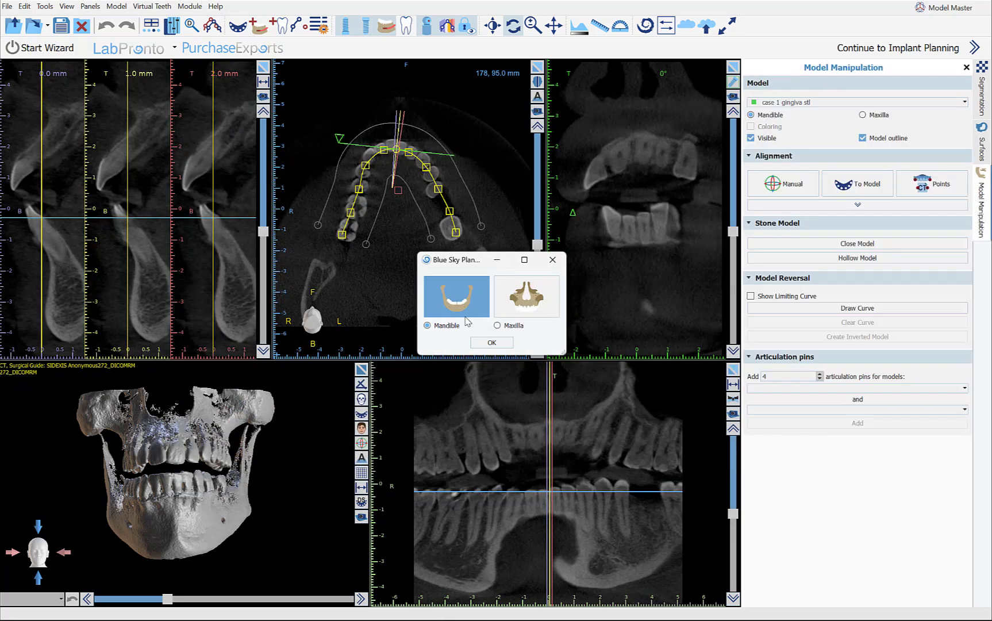
click(499, 343)
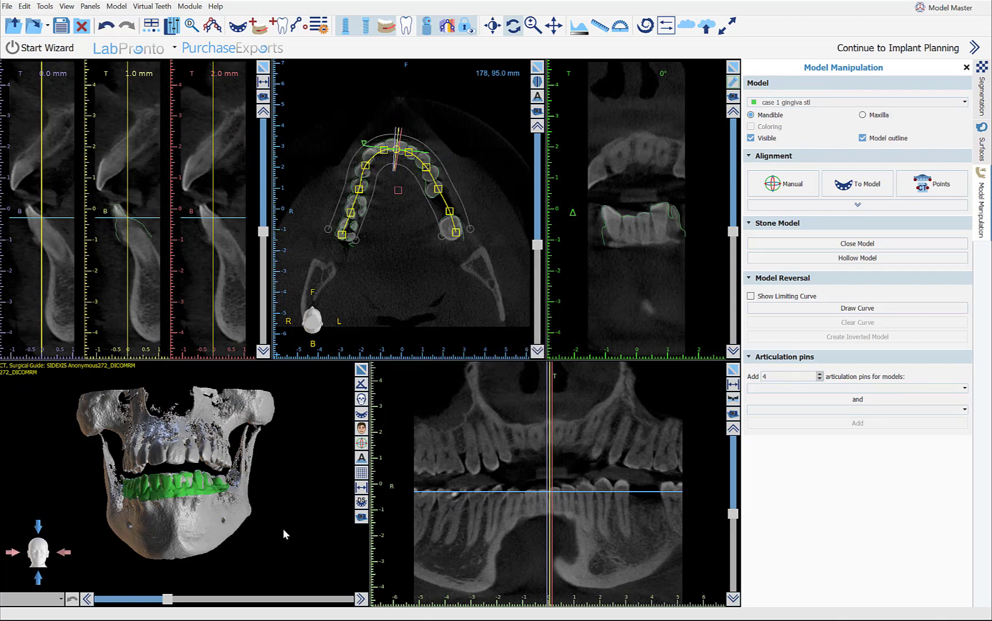
- Hide the case 1 gingiva stl surface and turn off its hint outline
drag(182, 550, 253, 534)
scroll(268, 545, up, 5)
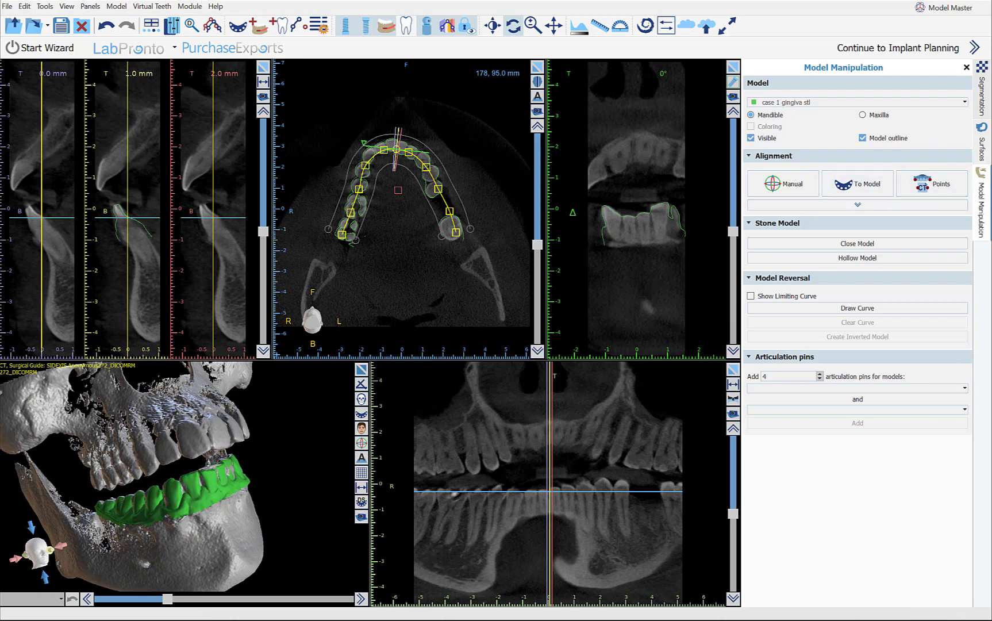
click(983, 145)
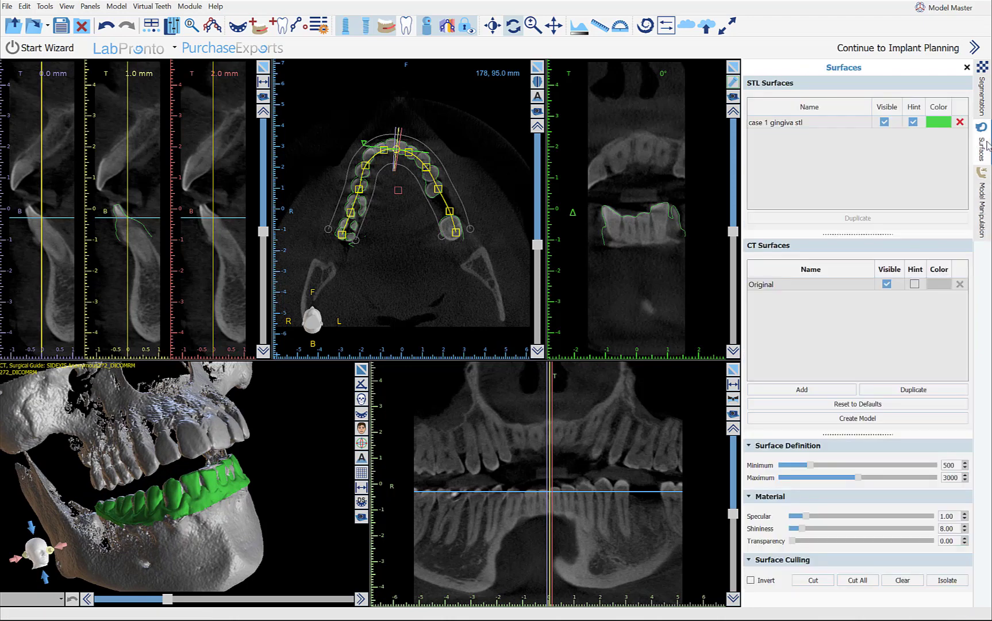
click(883, 122)
click(912, 122)
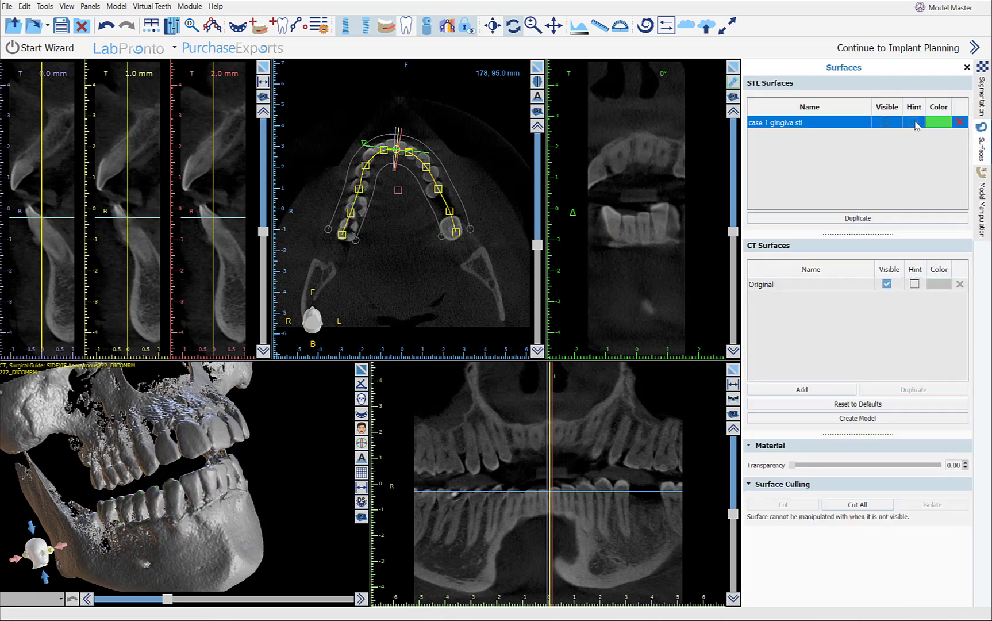
- Create STL surfaces for all teeth with automatic tooth segmentation
mouse_move(275, 477)
mouse_down()
mouse_move(167, 497)
mouse_move(286, 472)
mouse_move(271, 478)
mouse_up()
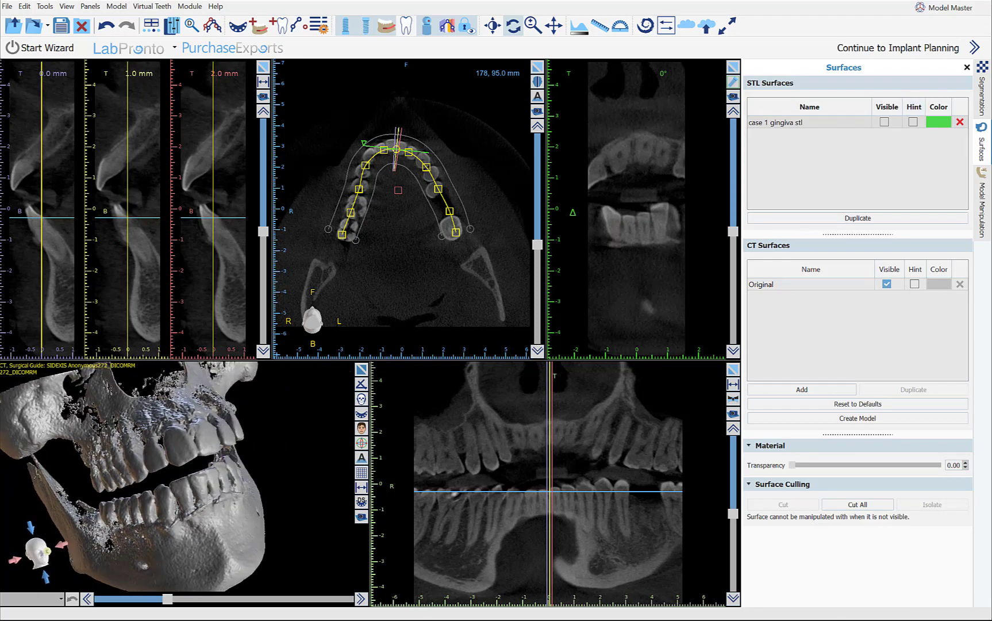
click(979, 103)
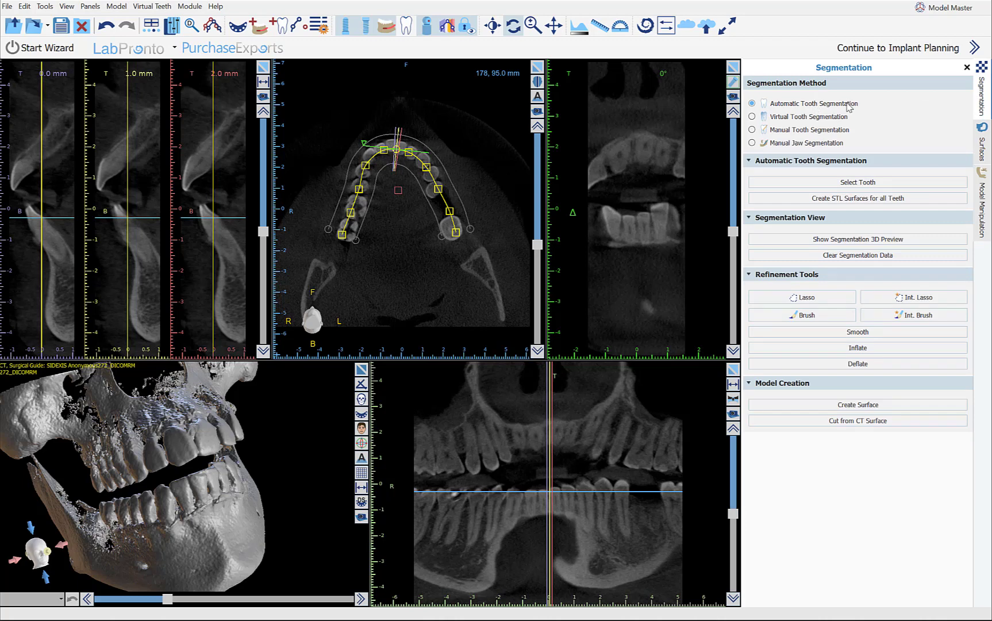
click(831, 199)
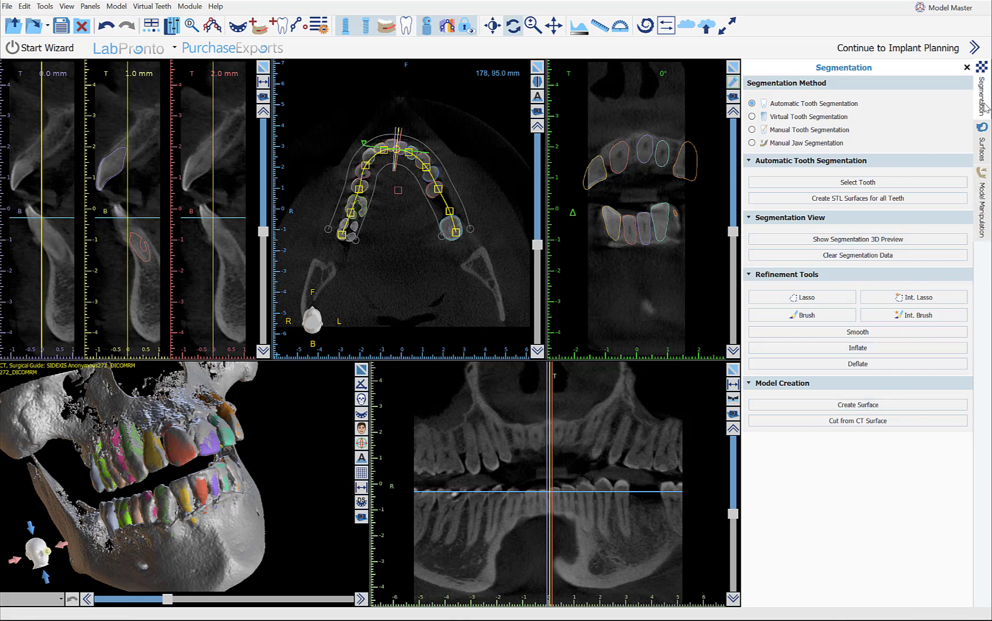
- Hide the original CT surface and turn the case 1 gingiva stl surface and its hint outline back on
click(987, 154)
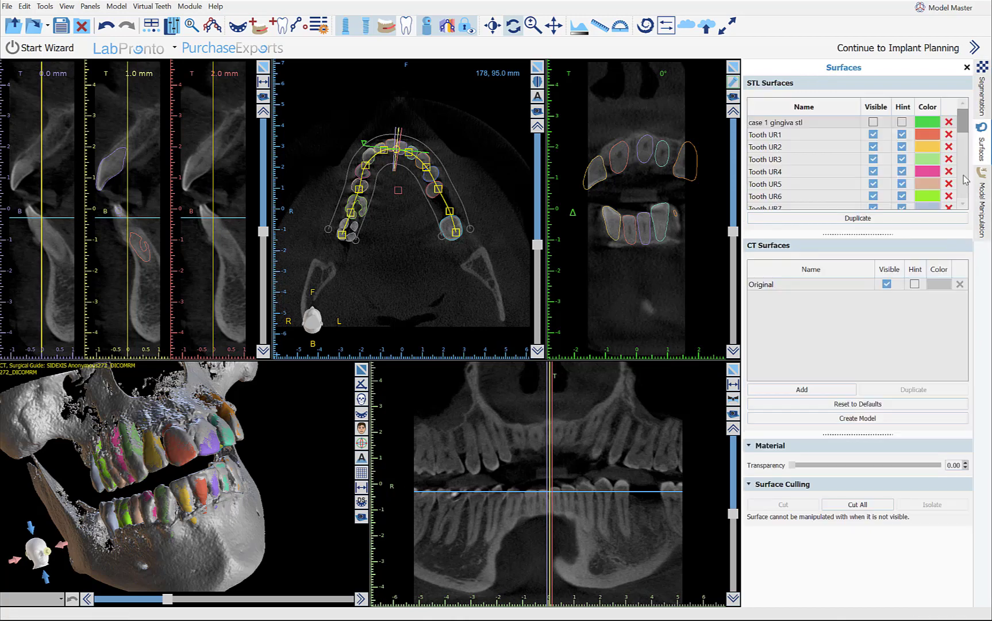
click(886, 284)
drag(139, 504, 270, 488)
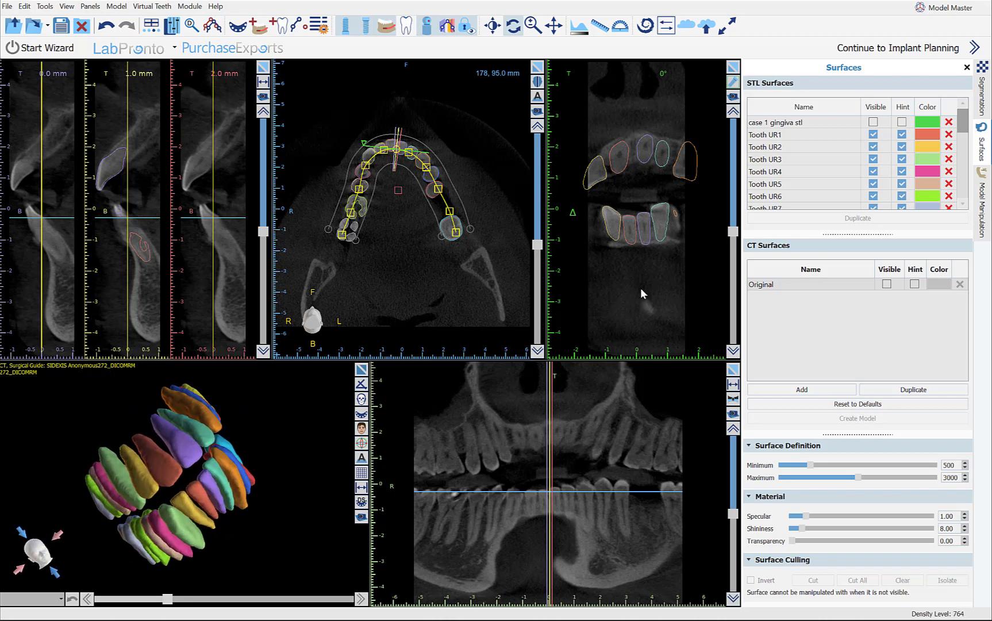
mouse_move(963, 127)
mouse_down()
mouse_move(963, 201)
mouse_move(961, 122)
mouse_up()
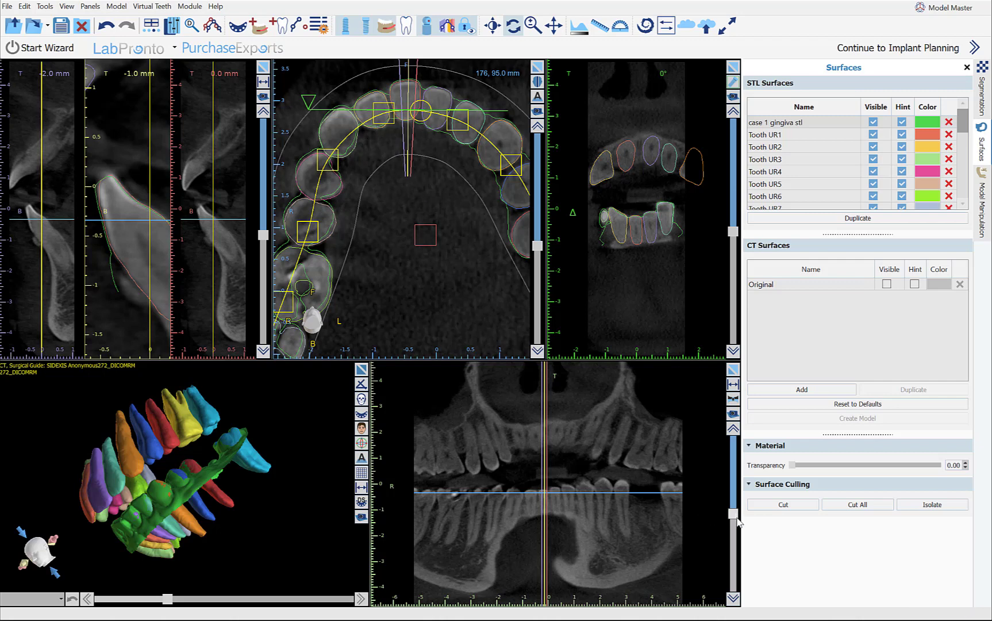
- Examine how the tooth and gingiva model outlines match the CT in the panoramic, axial and cross-sectional slices along the arch
drag(736, 515, 735, 522)
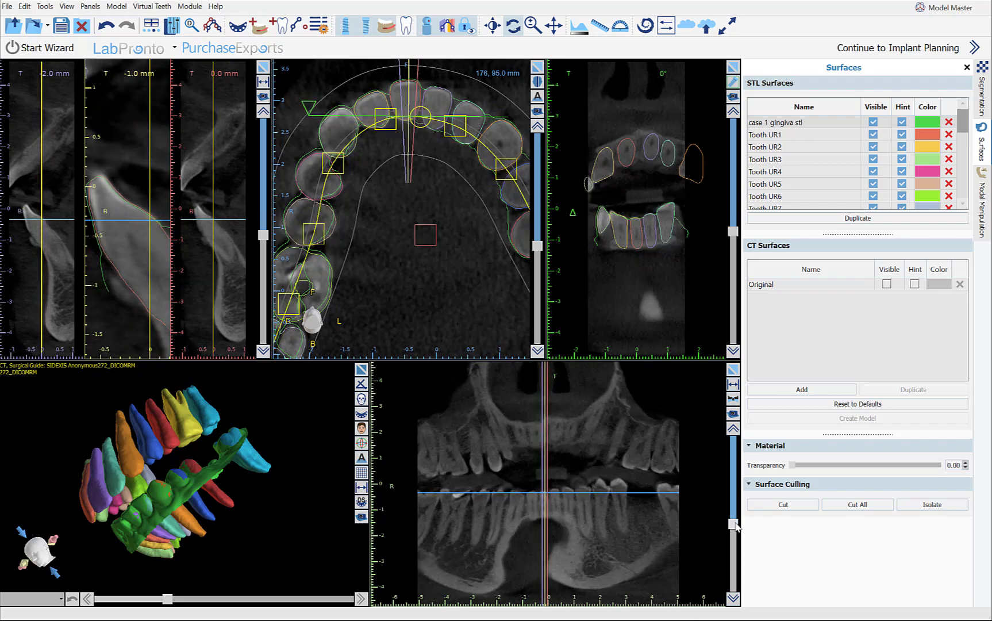
drag(538, 249, 539, 251)
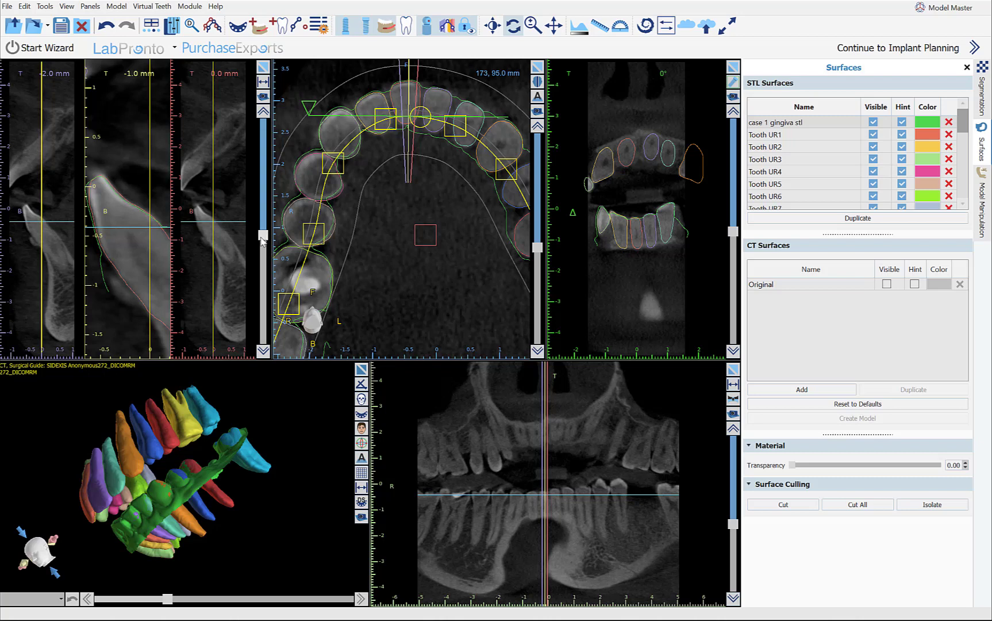
drag(262, 237, 262, 245)
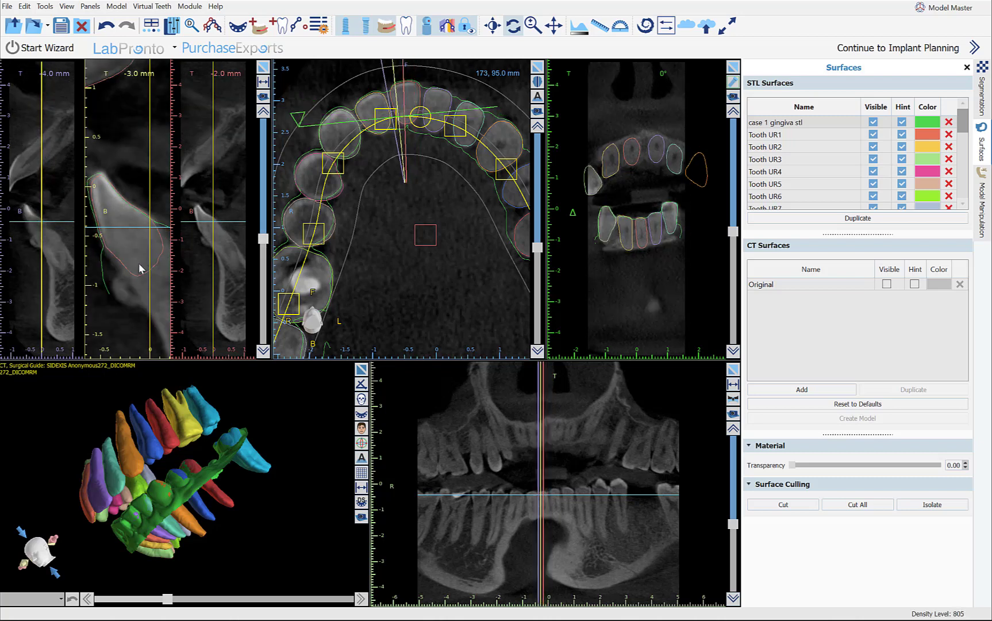
scroll(136, 255, up, 2)
scroll(147, 262, down, 3)
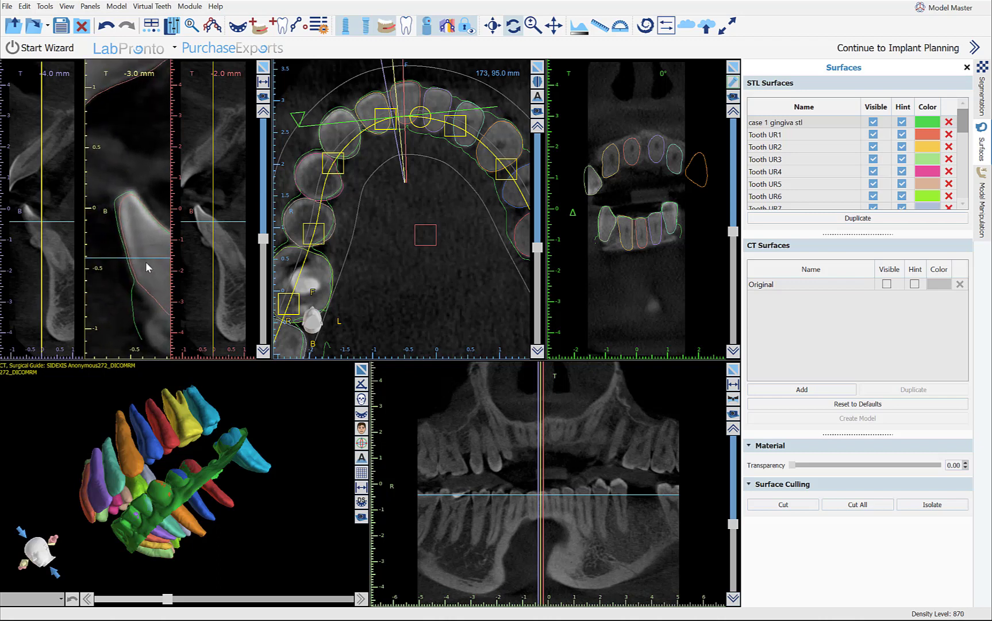
scroll(144, 264, up, 3)
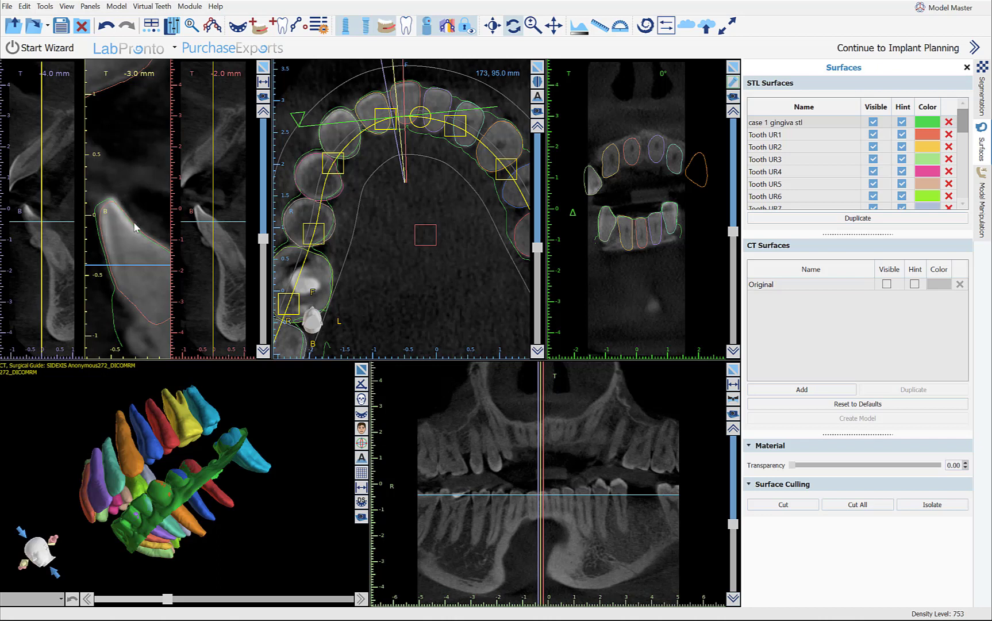
drag(262, 241, 263, 210)
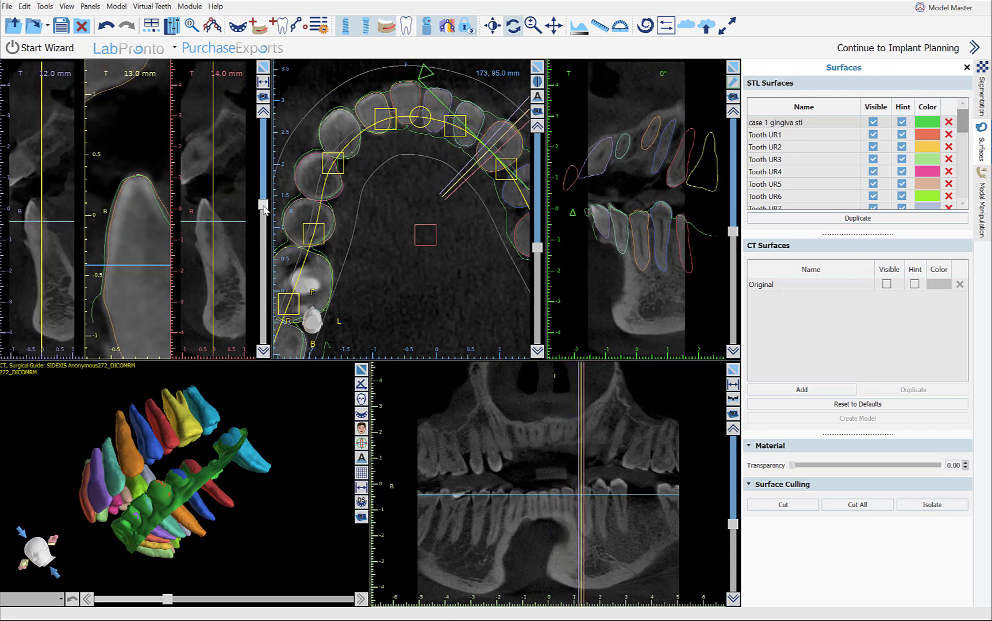